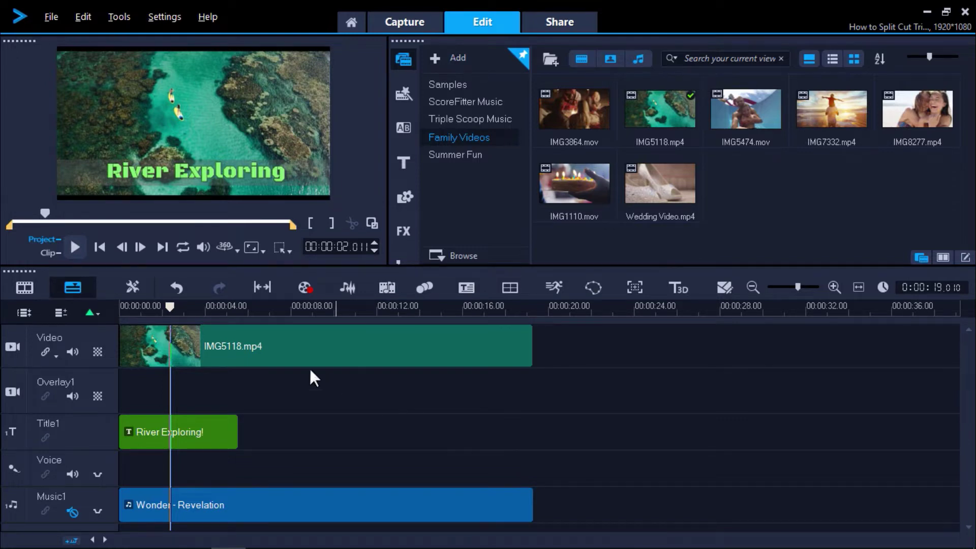
Move the playhead to about 00:00:09 and split the IMG5118.mp4 clip there.
click(172, 308)
drag(171, 309, 334, 331)
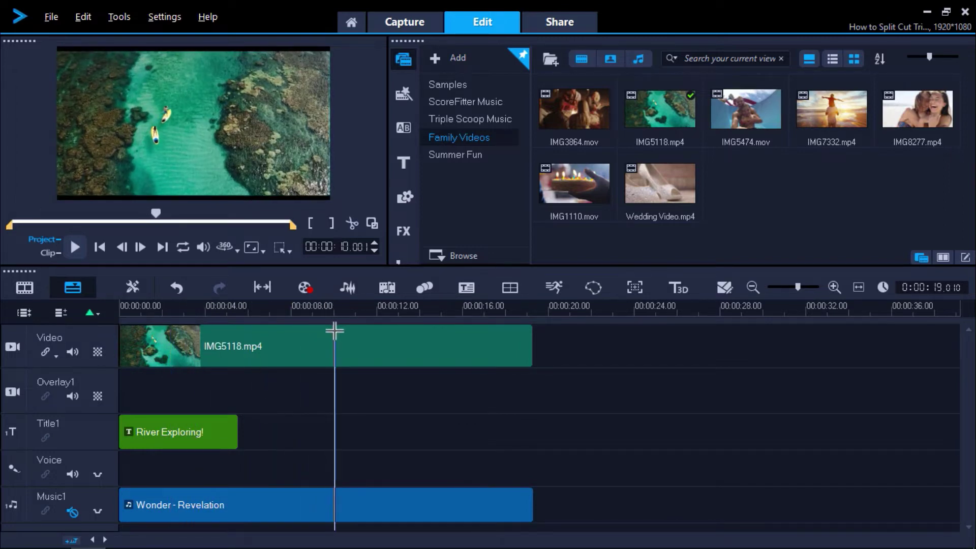
click(350, 353)
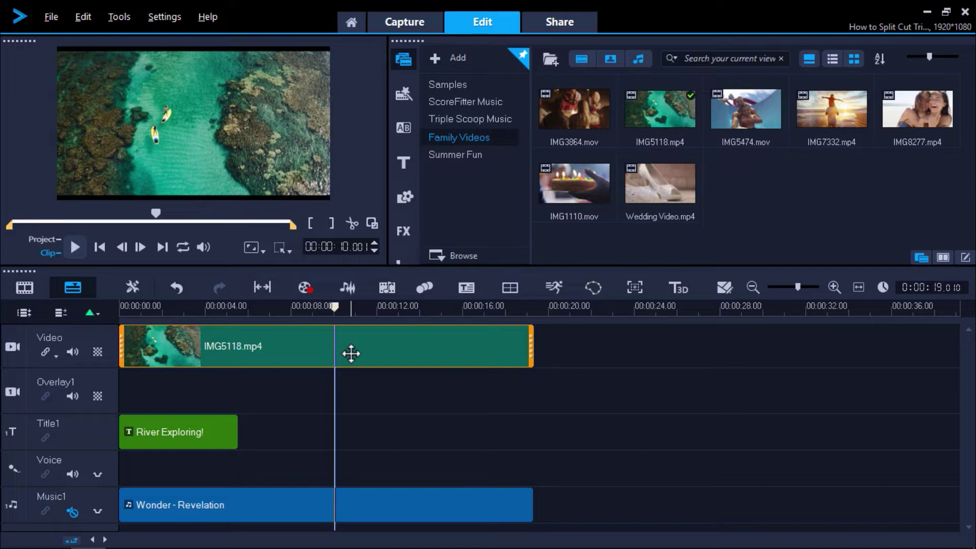
click(352, 225)
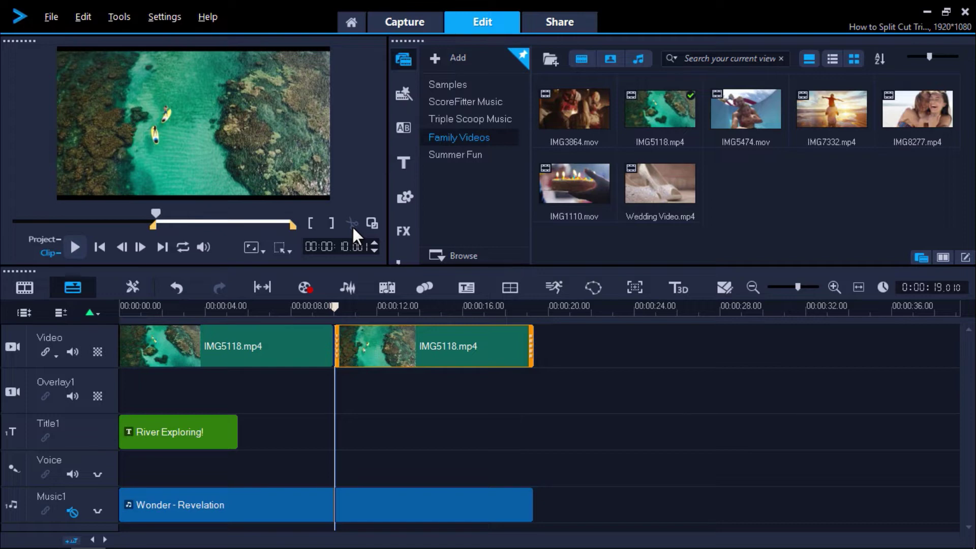
drag(370, 343, 414, 341)
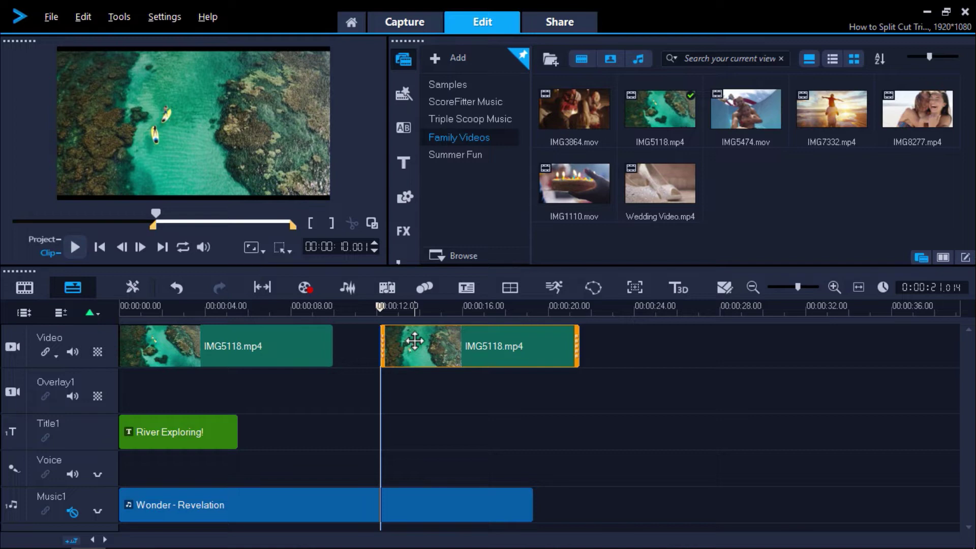
drag(415, 340, 372, 340)
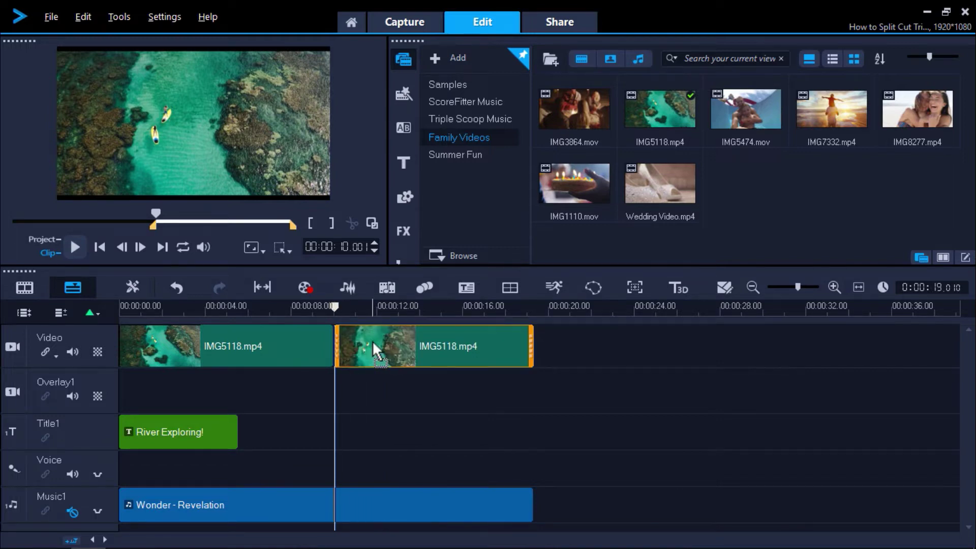
click(375, 308)
drag(375, 307, 417, 312)
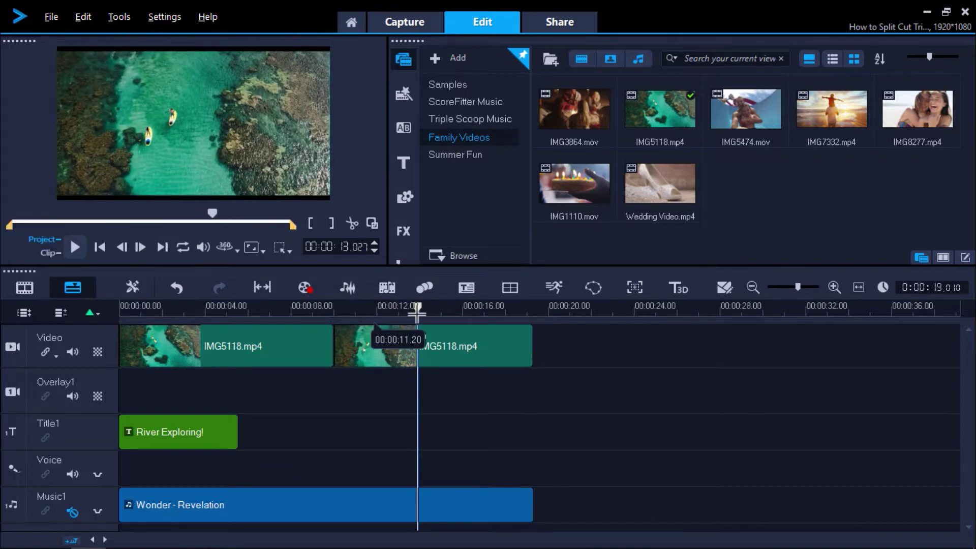
Split the second IMG5118.mp4 piece at 00:00:13, then select the resulting middle piece.
click(428, 346)
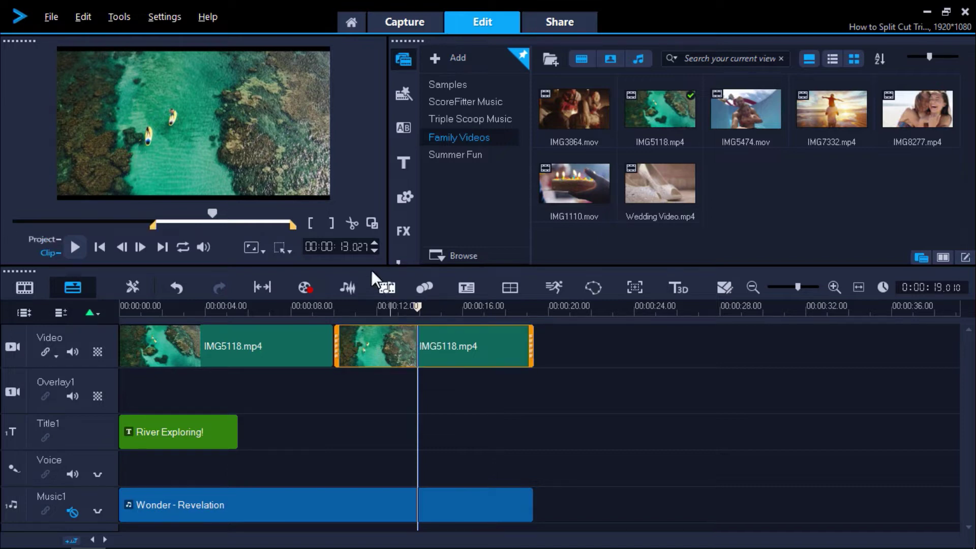
click(352, 224)
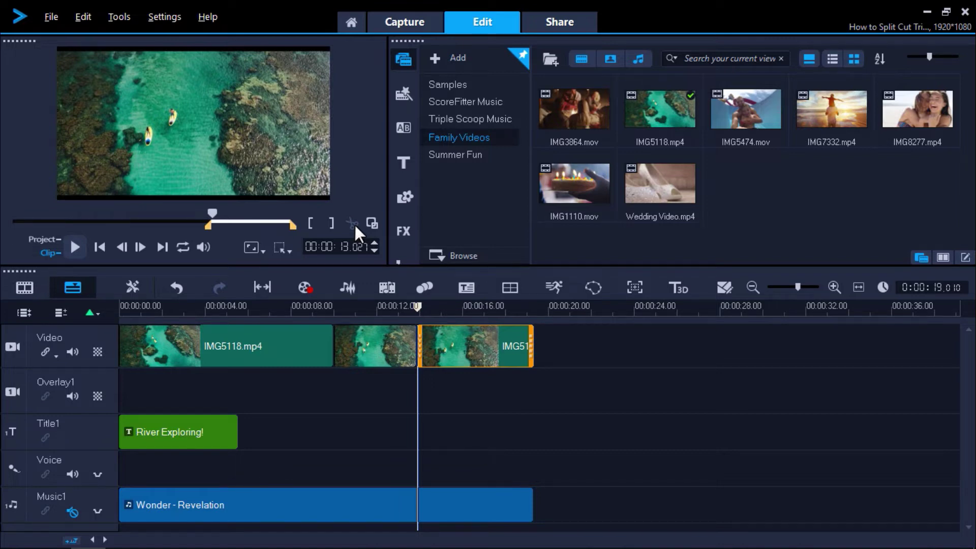
click(370, 345)
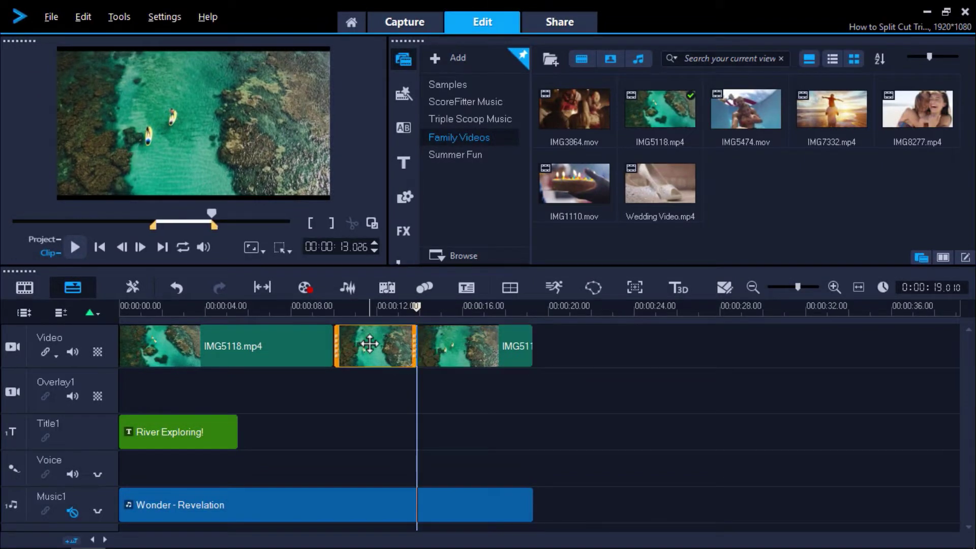
Delete the middle IMG5118.mp4 piece and nudge the last piece slightly left.
right_click(370, 344)
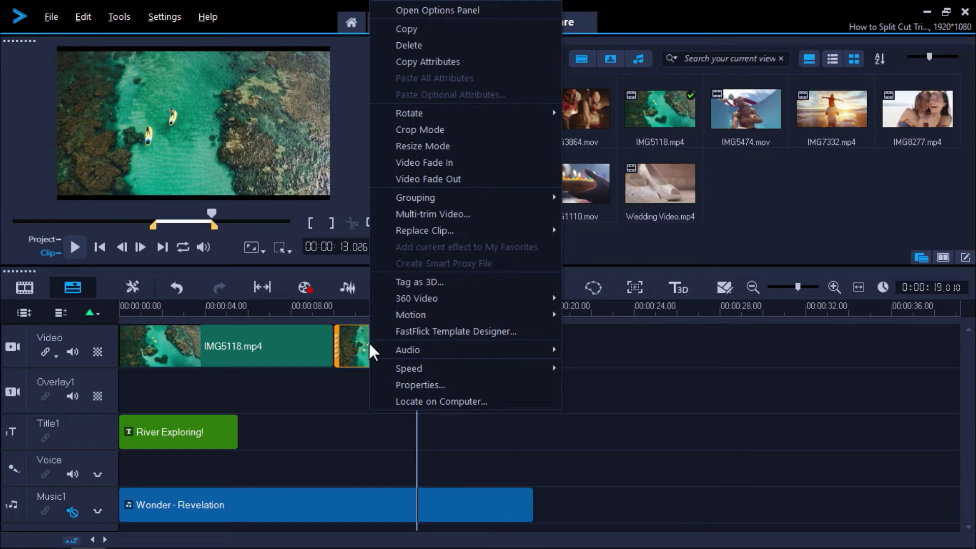
click(400, 46)
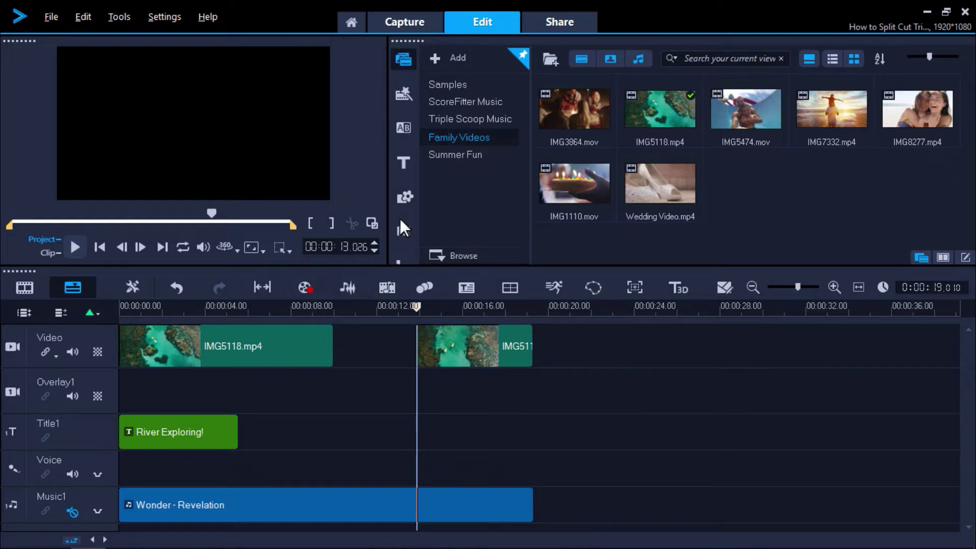
drag(447, 334, 368, 343)
drag(448, 345, 438, 340)
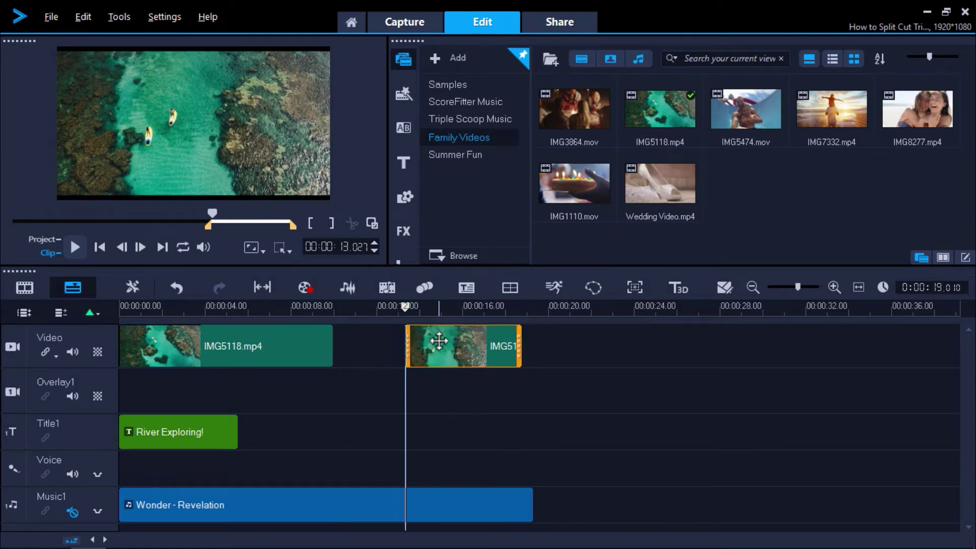
Remove the empty gap between the two IMG5118.mp4 pieces on the Video track, confirming with Yes.
right_click(365, 350)
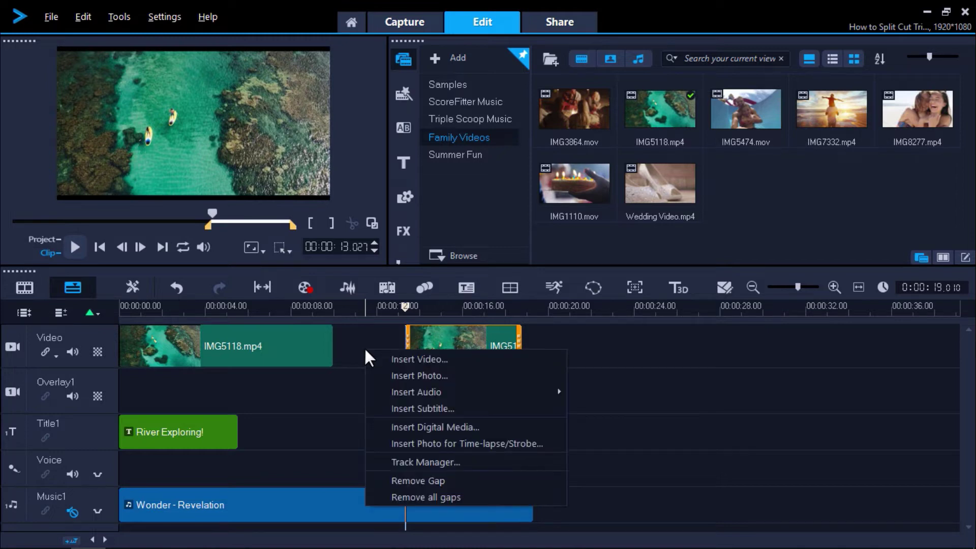
click(408, 481)
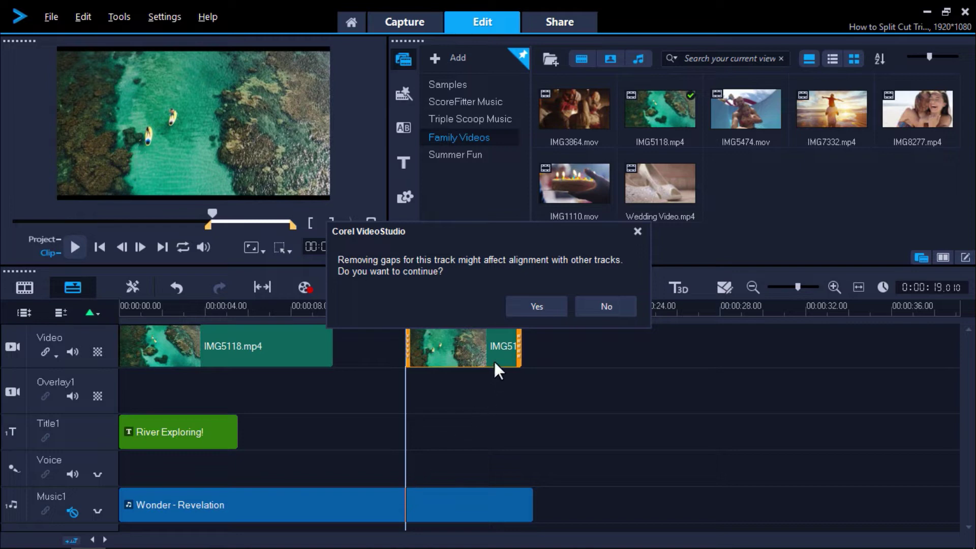
click(522, 305)
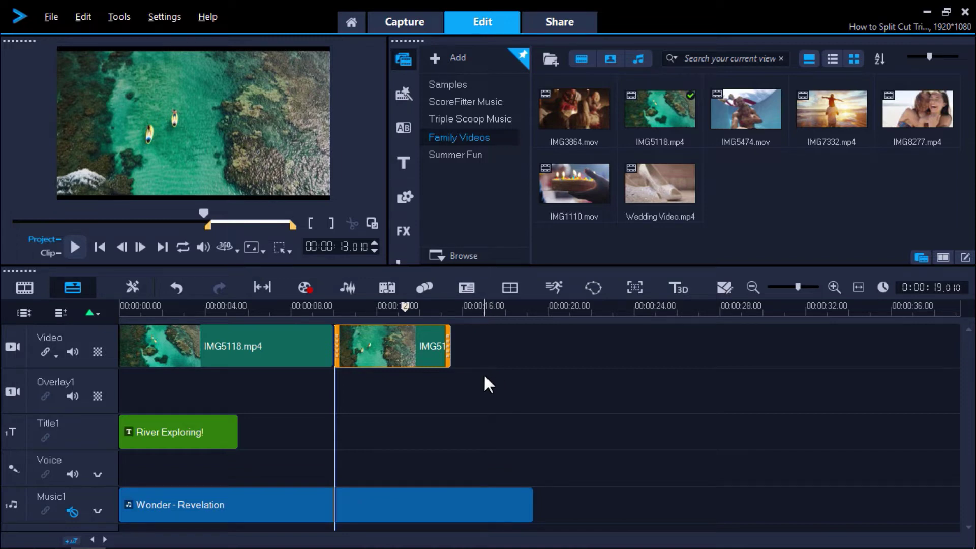
click(357, 406)
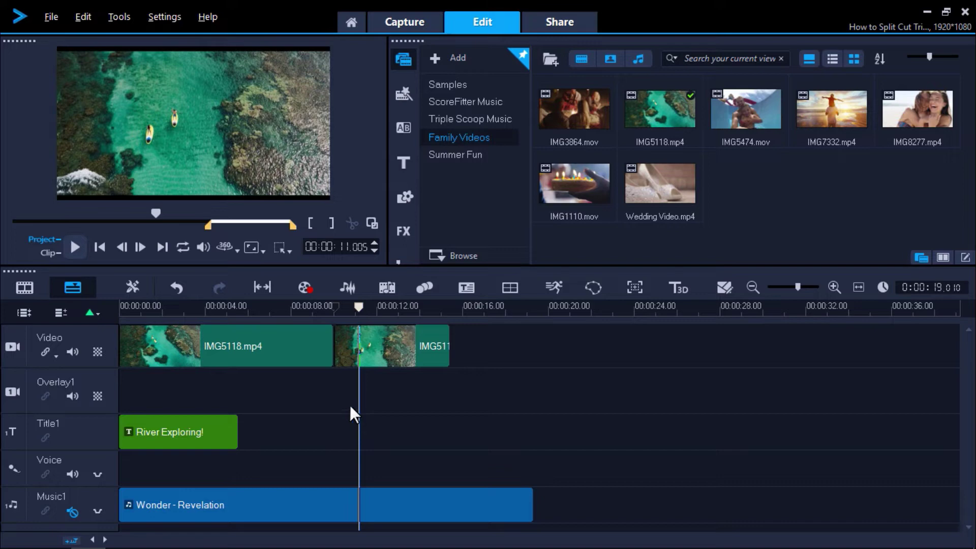
click(151, 309)
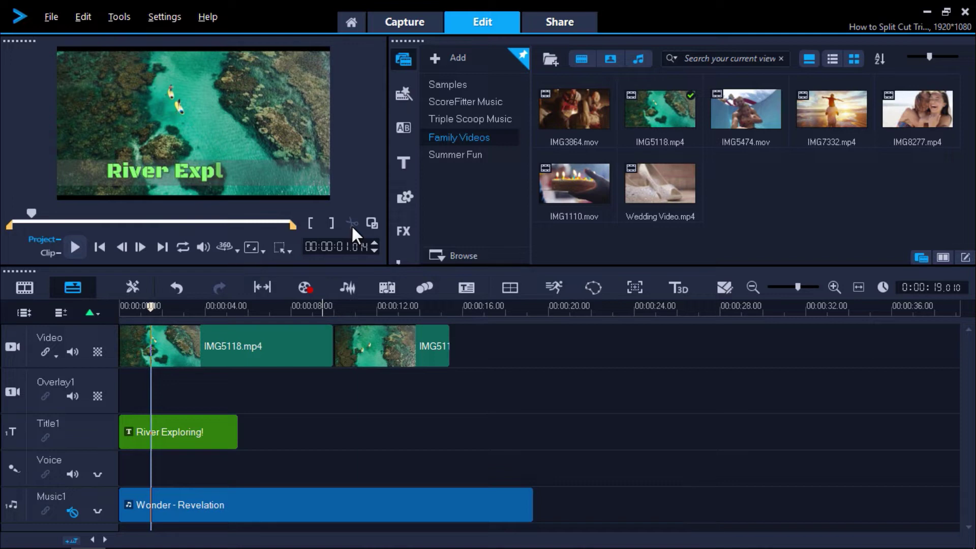
click(230, 343)
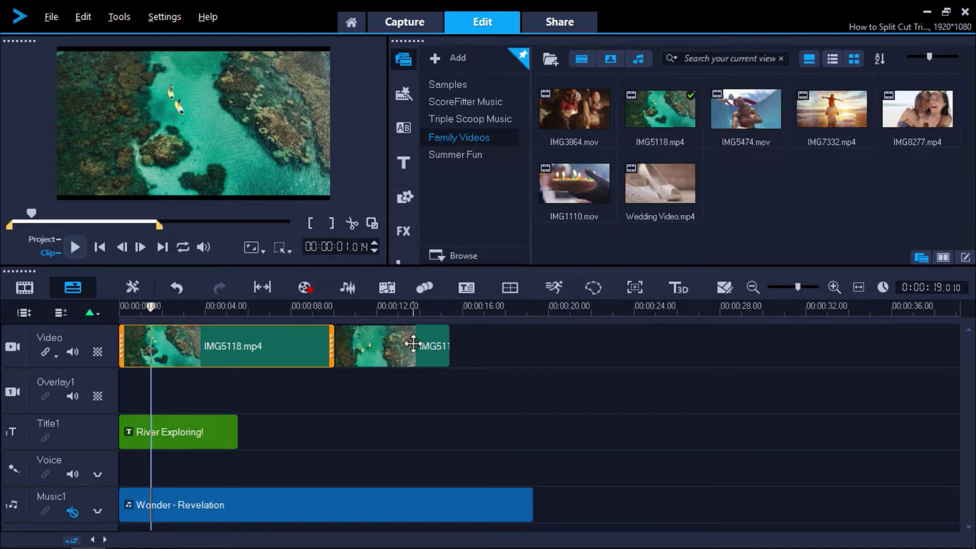
Trim the end of the second IMG5118.mp4 clip and the start of the first.
click(413, 344)
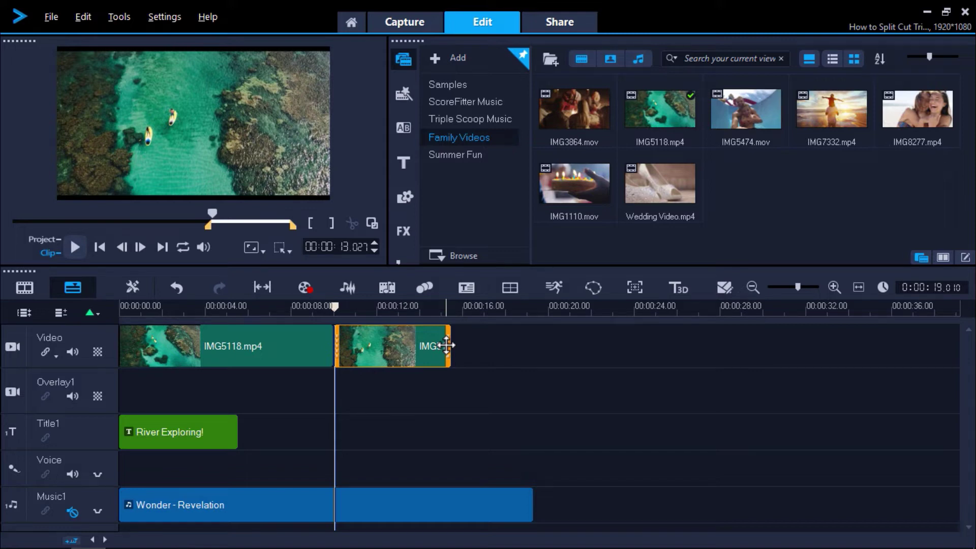
drag(447, 345, 384, 342)
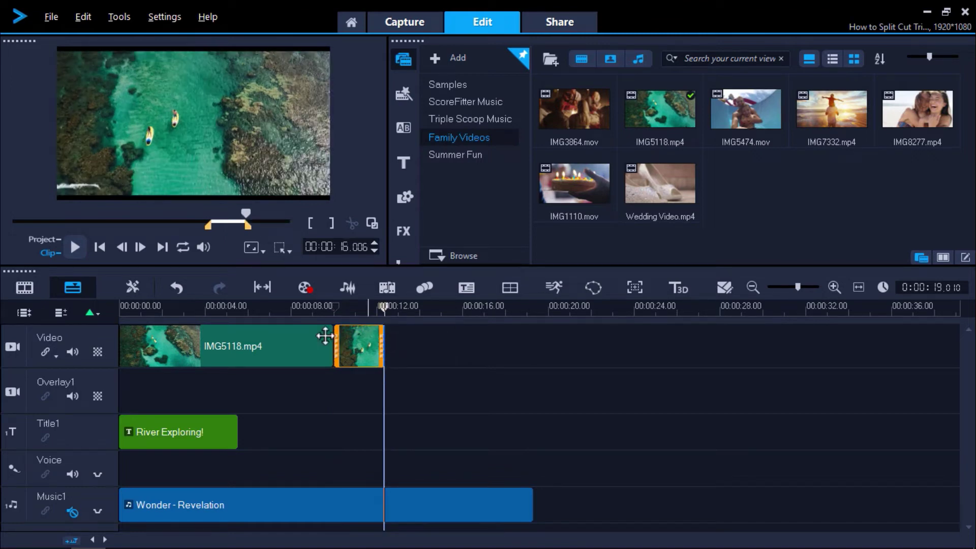
click(133, 338)
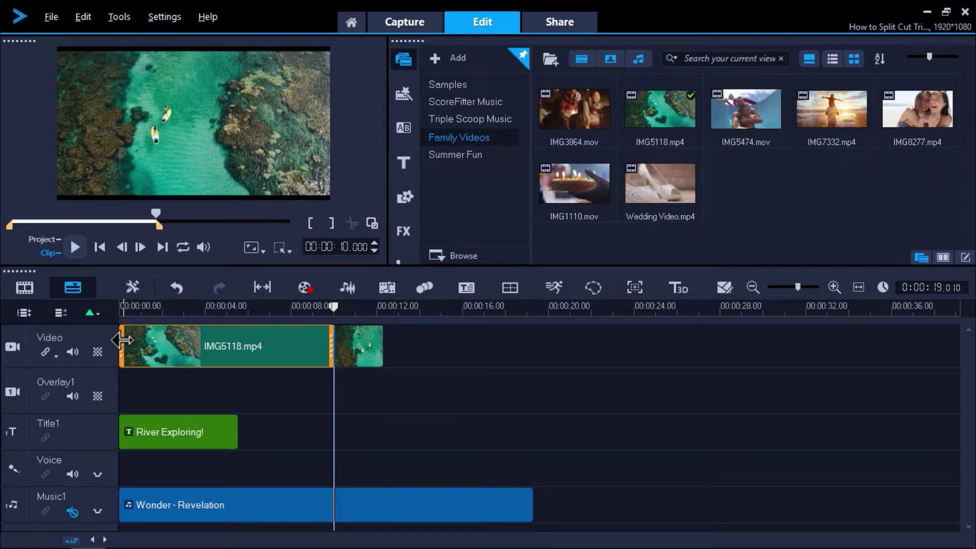
drag(121, 341, 148, 343)
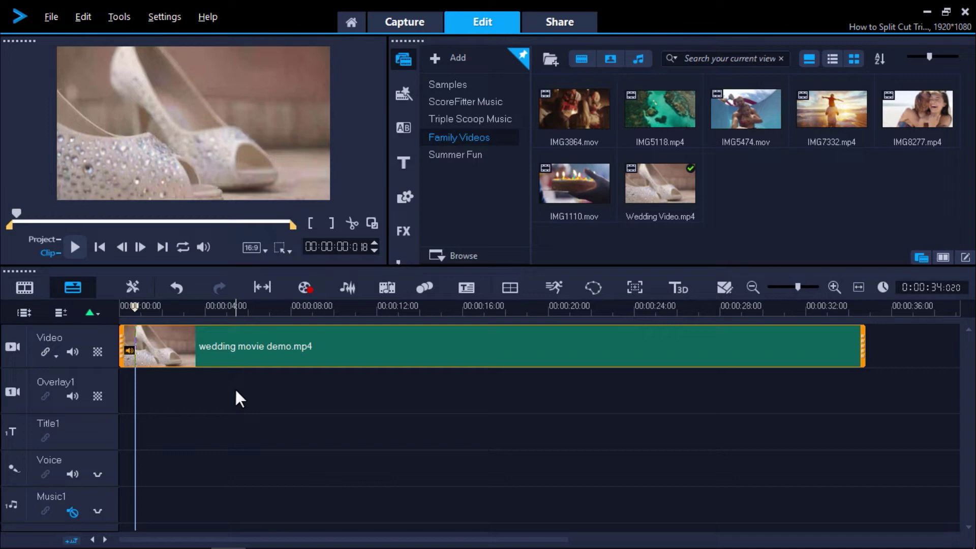
Open the wedding movie demo.mp4 clip's options and launch Multi-Trim Video.
right_click(267, 350)
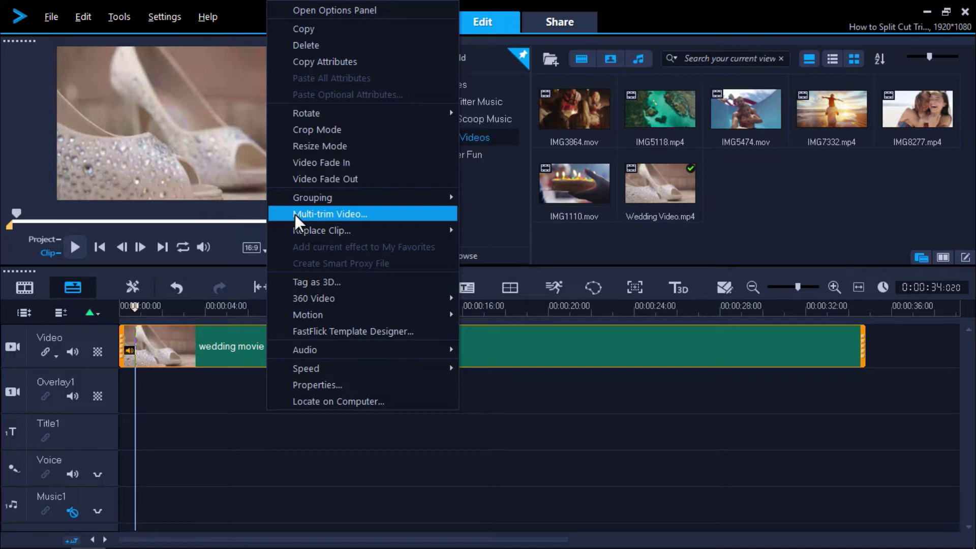
click(200, 344)
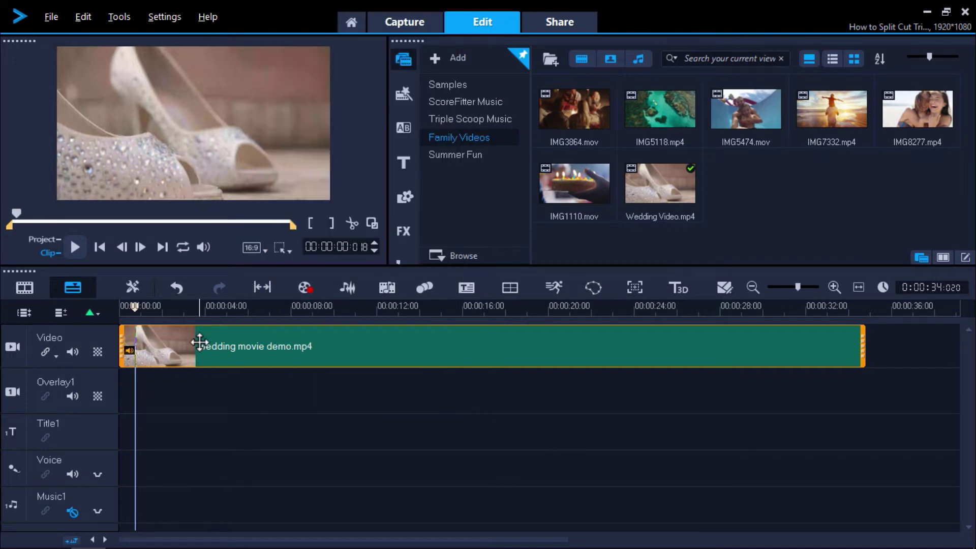
double_click(200, 345)
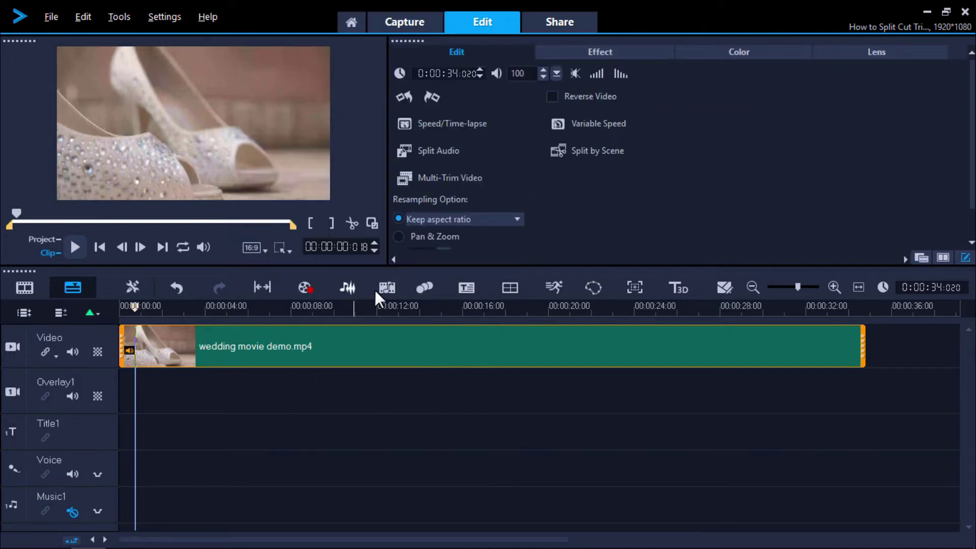
click(475, 179)
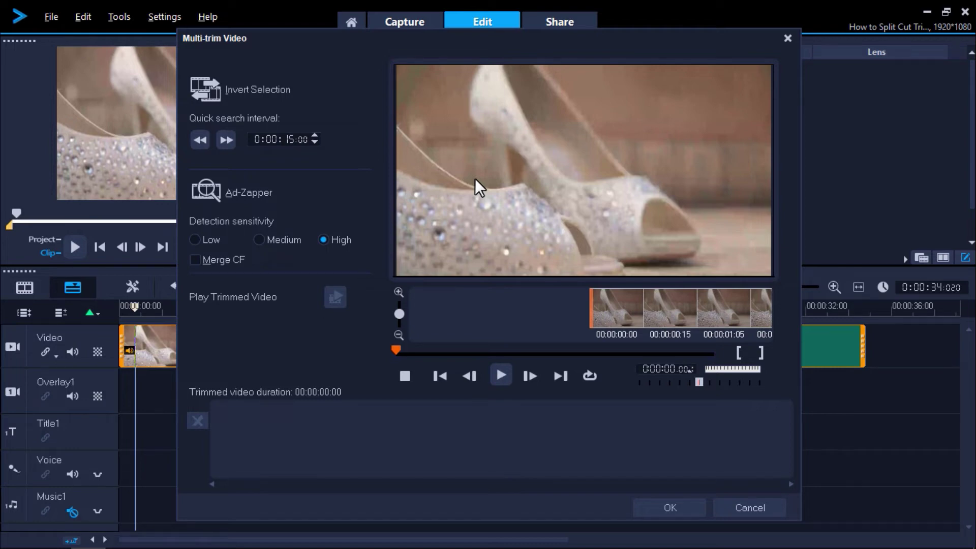
Mark the ceremony shot from 00:00:05:06 as the first segment, 00:00:04:09 long.
click(501, 376)
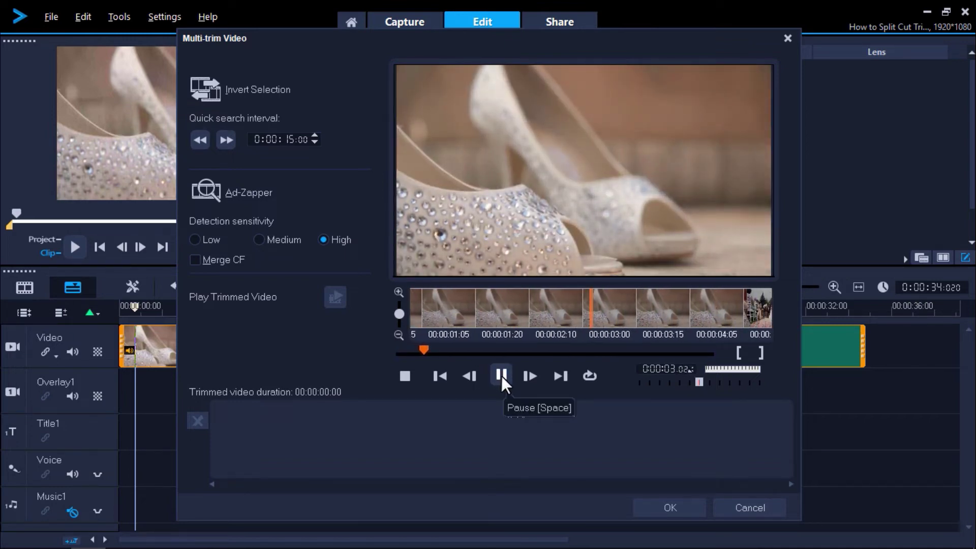
click(501, 376)
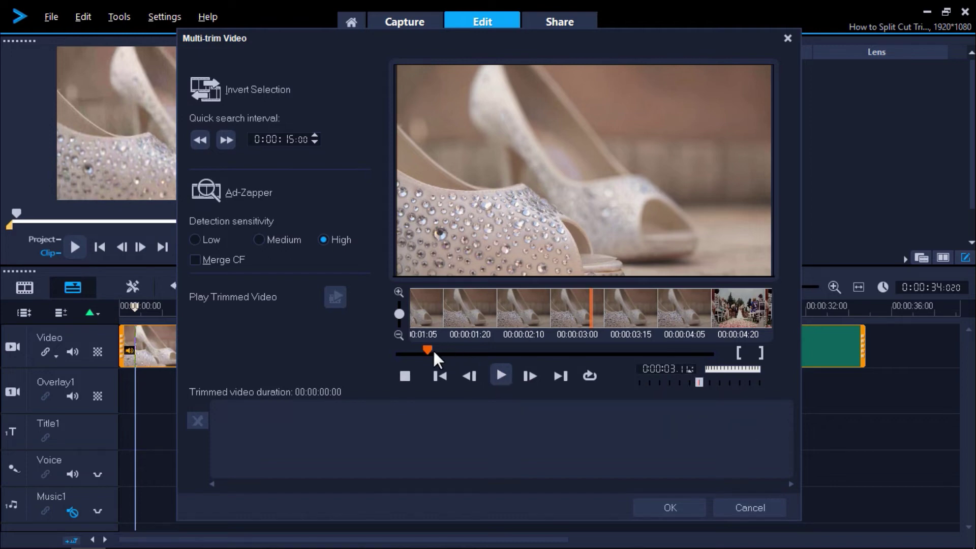
drag(428, 350, 453, 351)
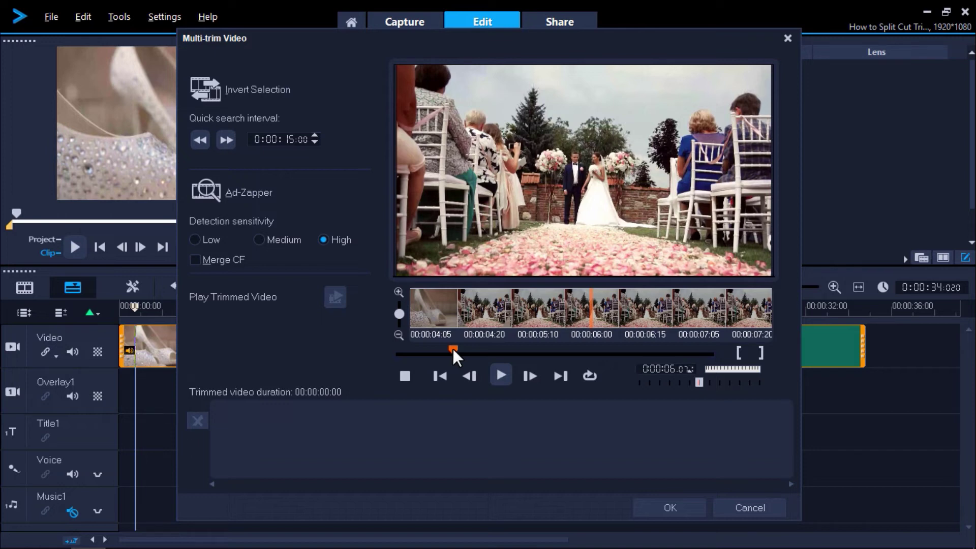
drag(453, 349, 444, 347)
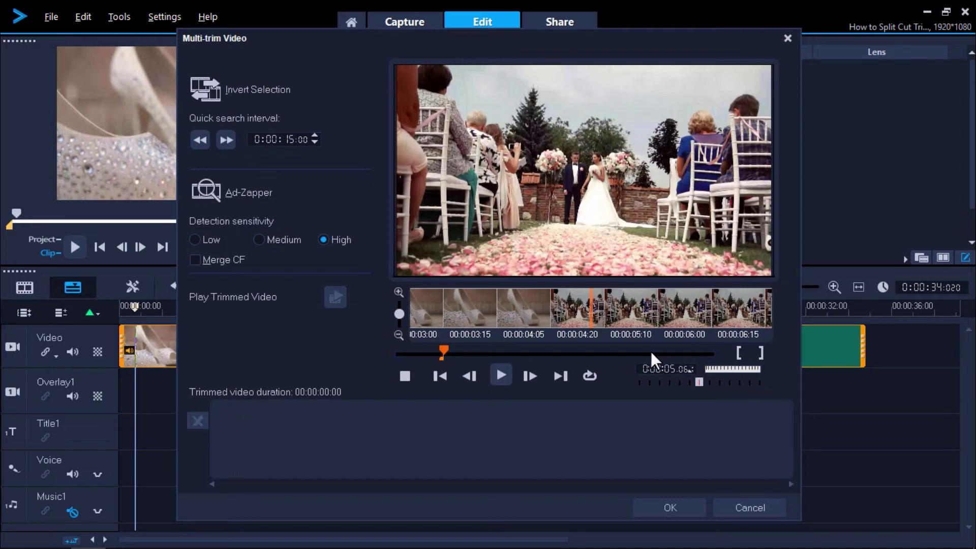
drag(444, 348, 483, 358)
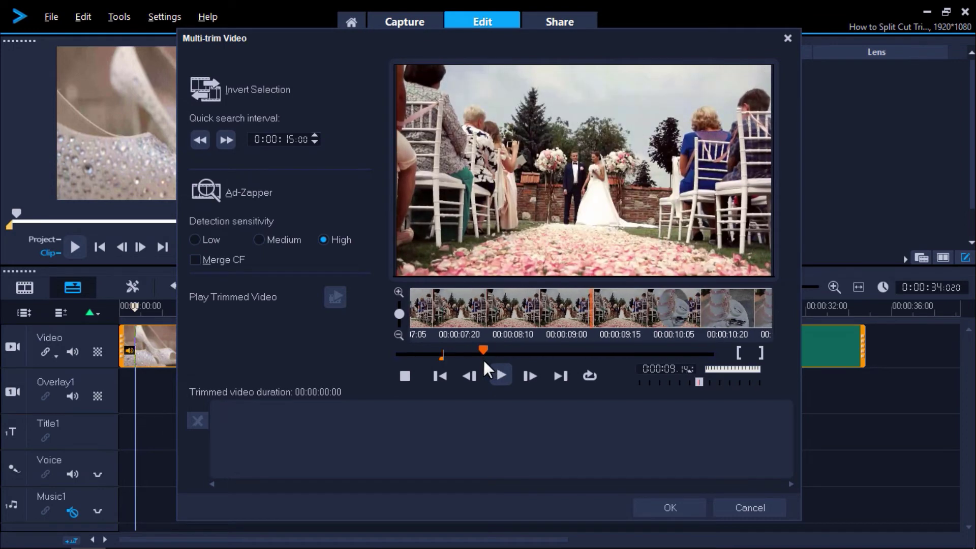
click(761, 353)
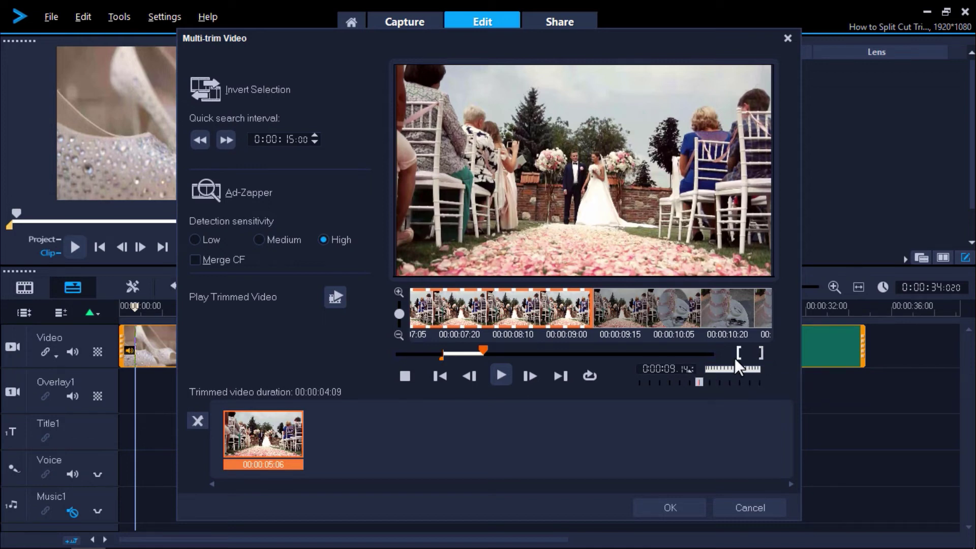
Pull the first segment's end to about 00:00:08:10 and mark a second segment from 00:00:25:13 to the end.
drag(484, 351, 468, 353)
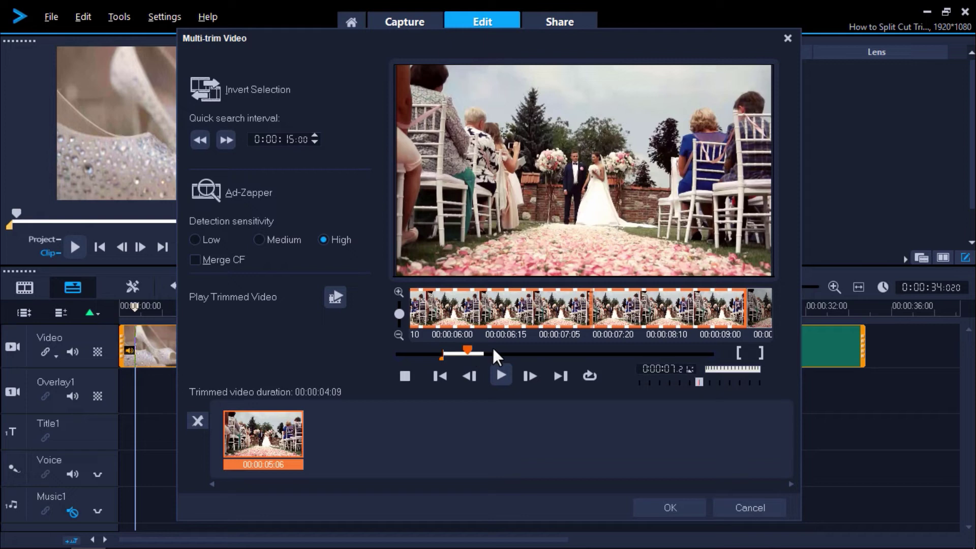
click(737, 311)
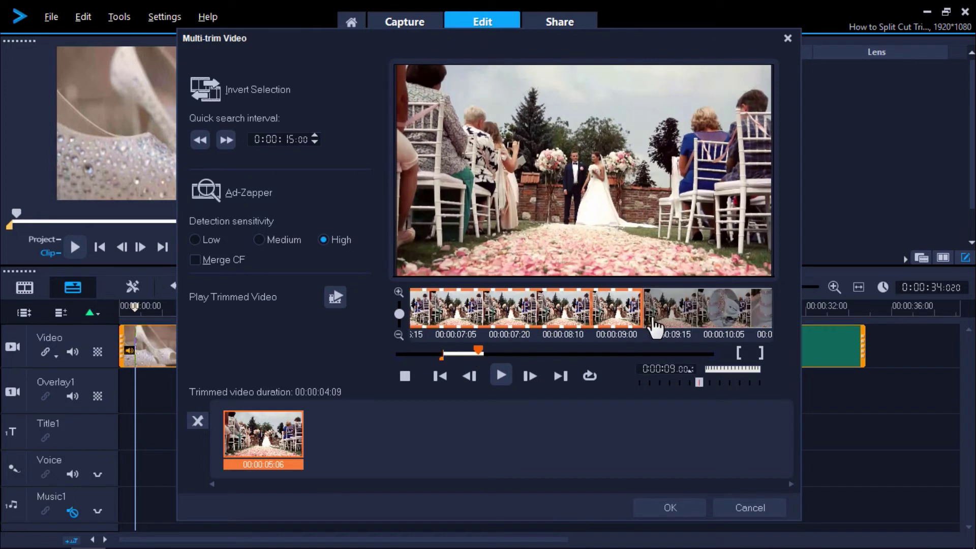
drag(642, 305, 546, 305)
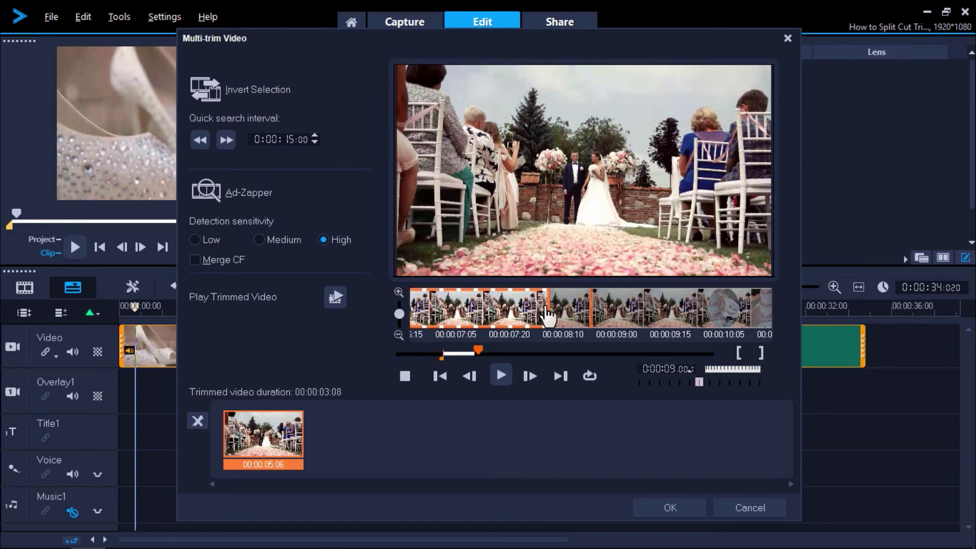
drag(479, 350, 722, 347)
click(762, 354)
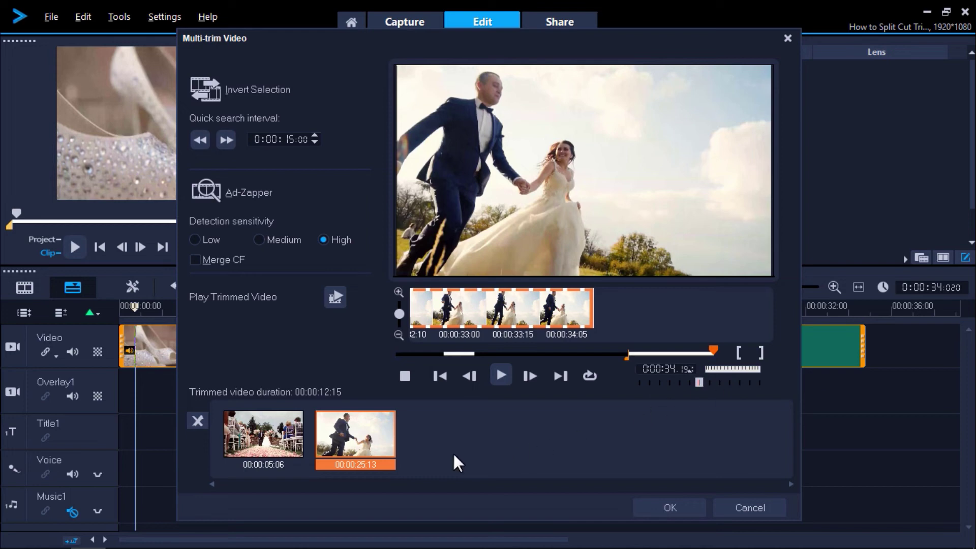
Preview the trimmed segments, add both to the Video track, and shift the second one right.
click(274, 438)
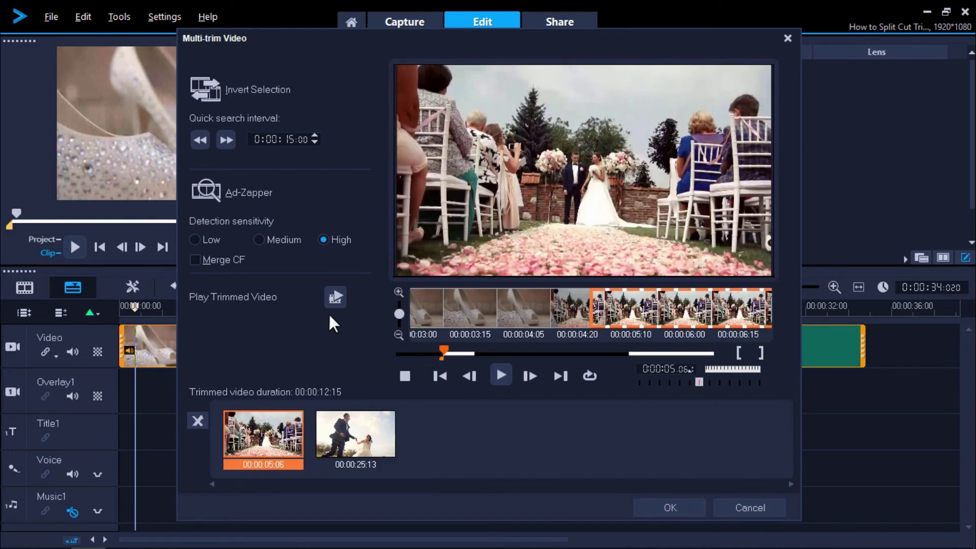
click(336, 297)
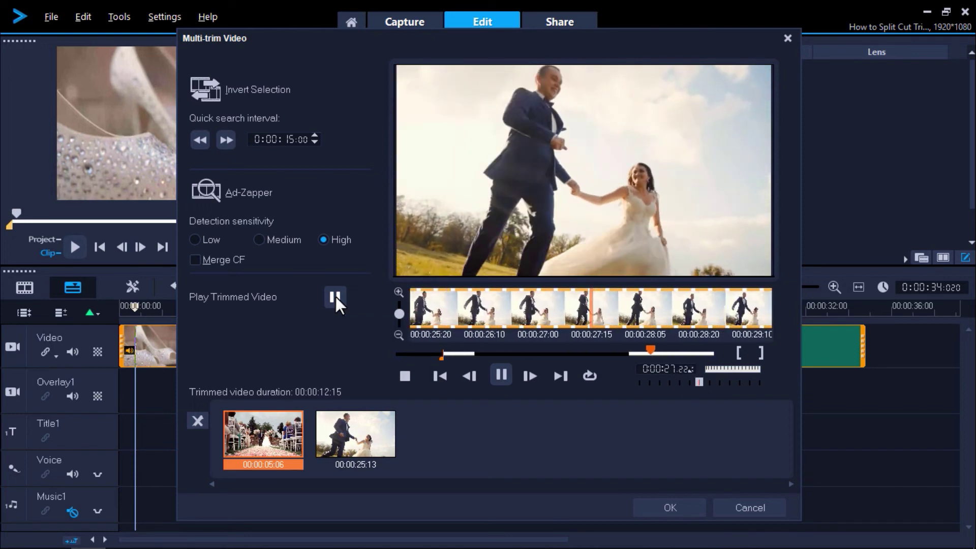
click(336, 297)
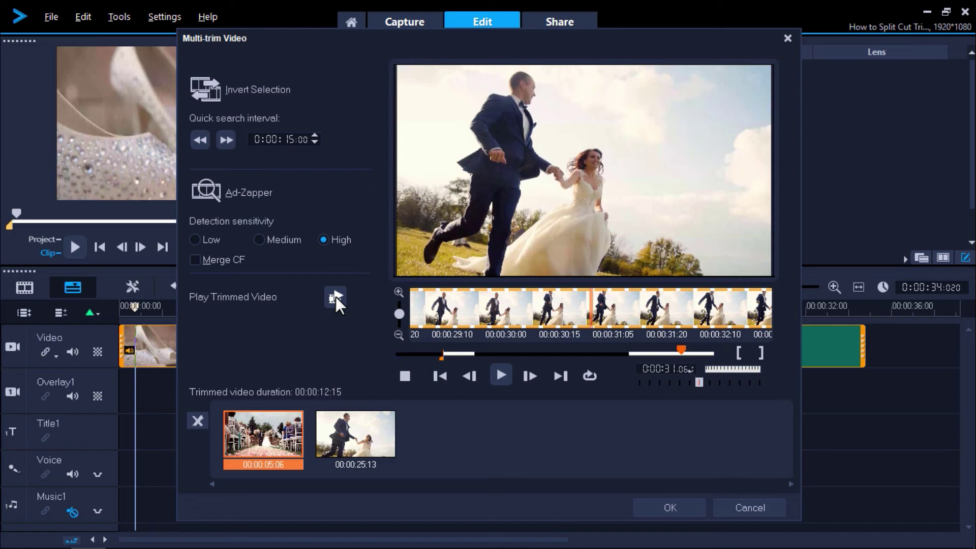
click(645, 505)
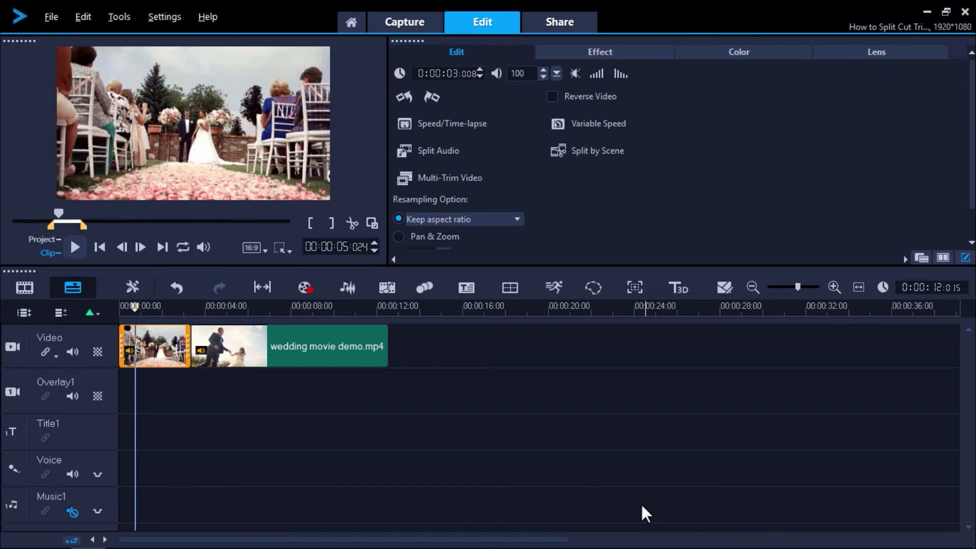
click(304, 347)
drag(285, 348, 321, 346)
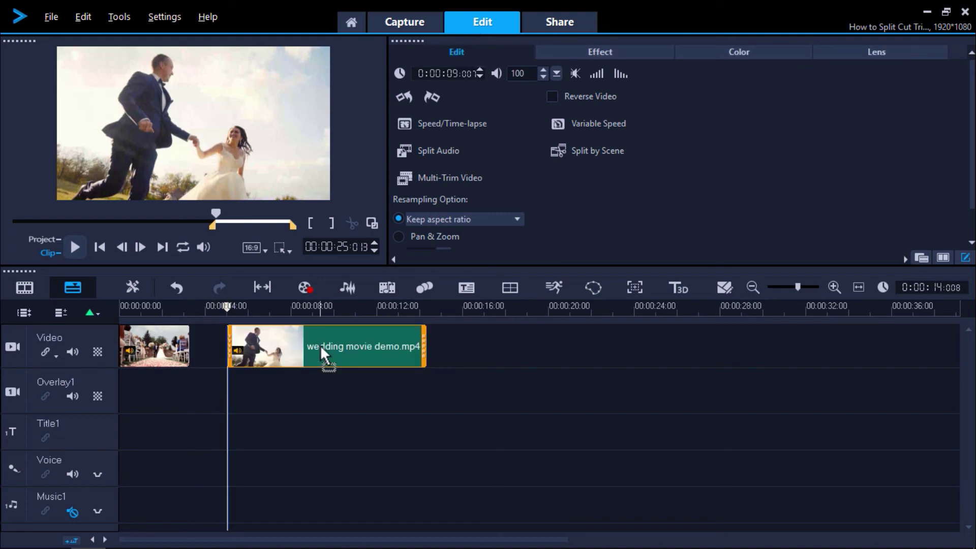